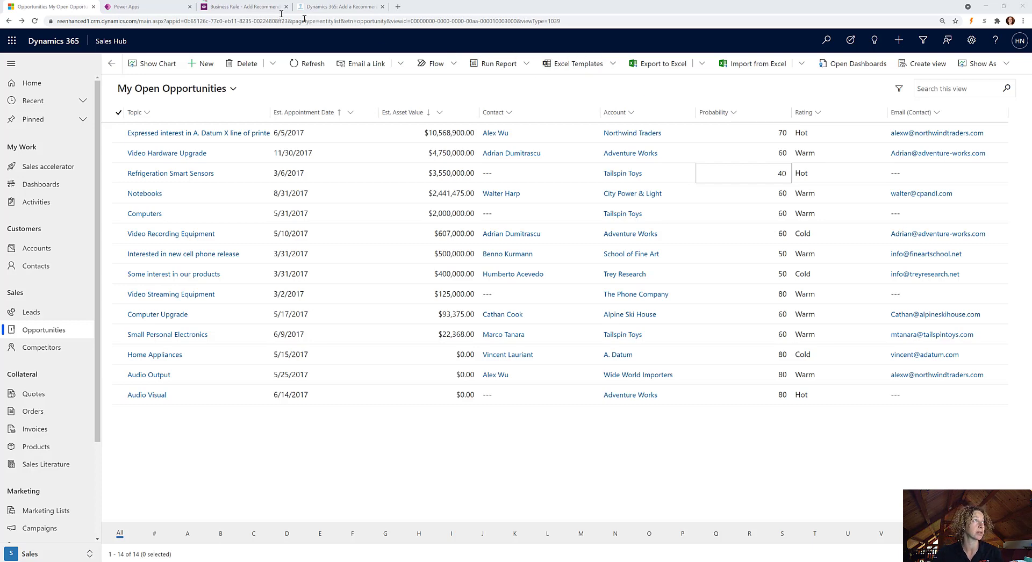
# - Refresh the Business rules list with Done and return to the 50+ probability rule's designer
pyautogui.click(140, 8)
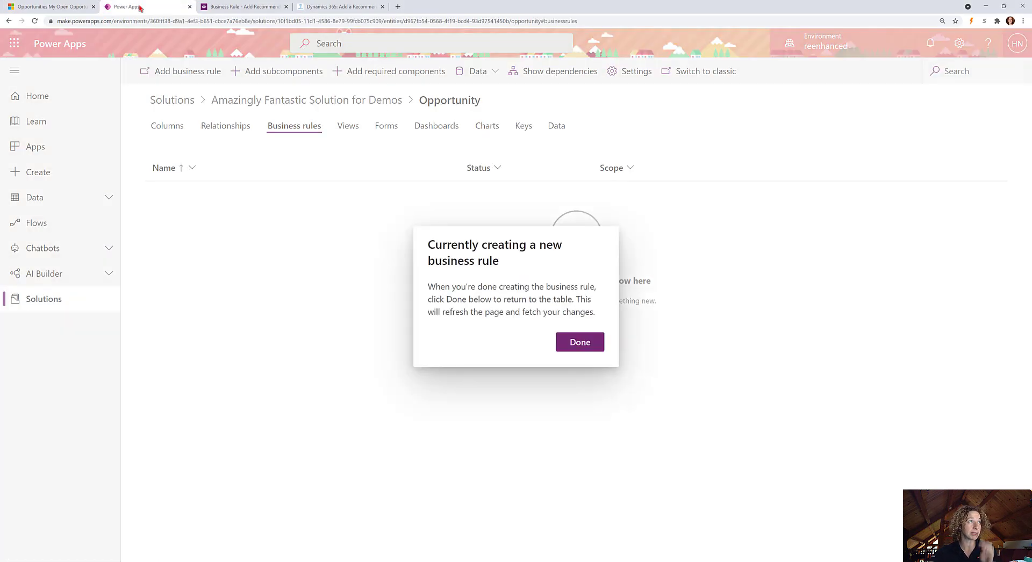
pyautogui.click(573, 346)
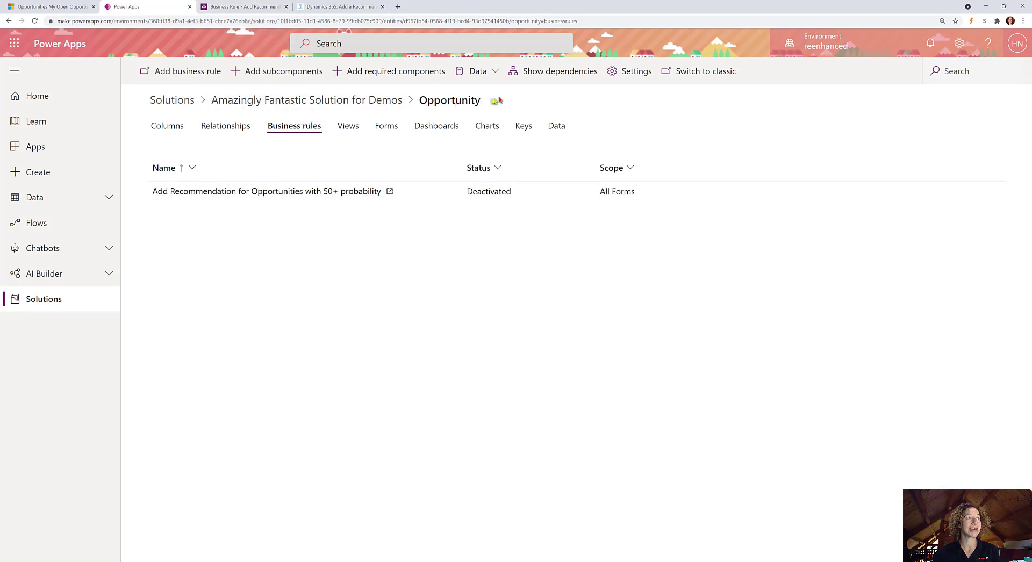
pyautogui.moveTo(498, 100); pyautogui.dragTo(411, 104)
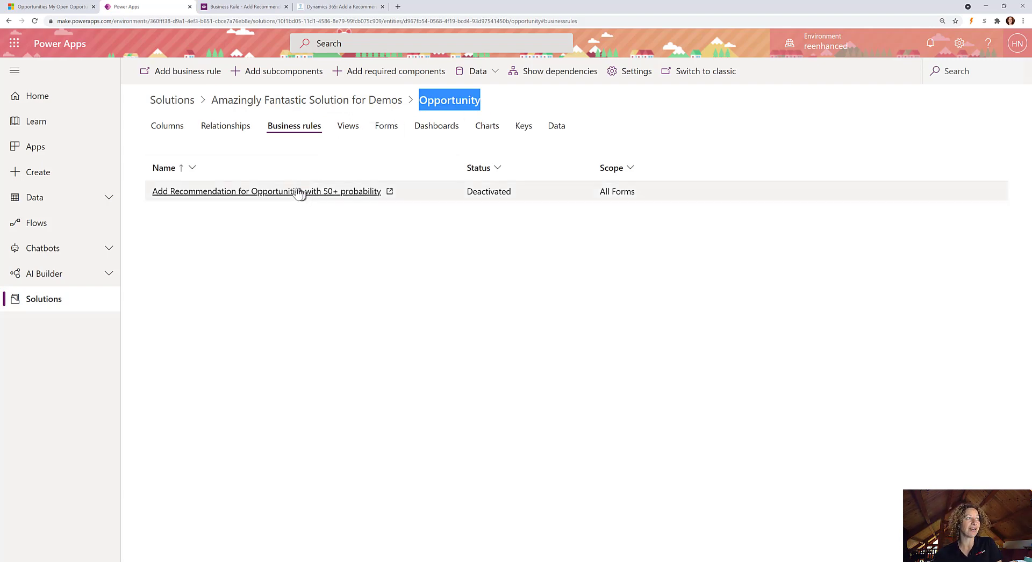
pyautogui.click(245, 7)
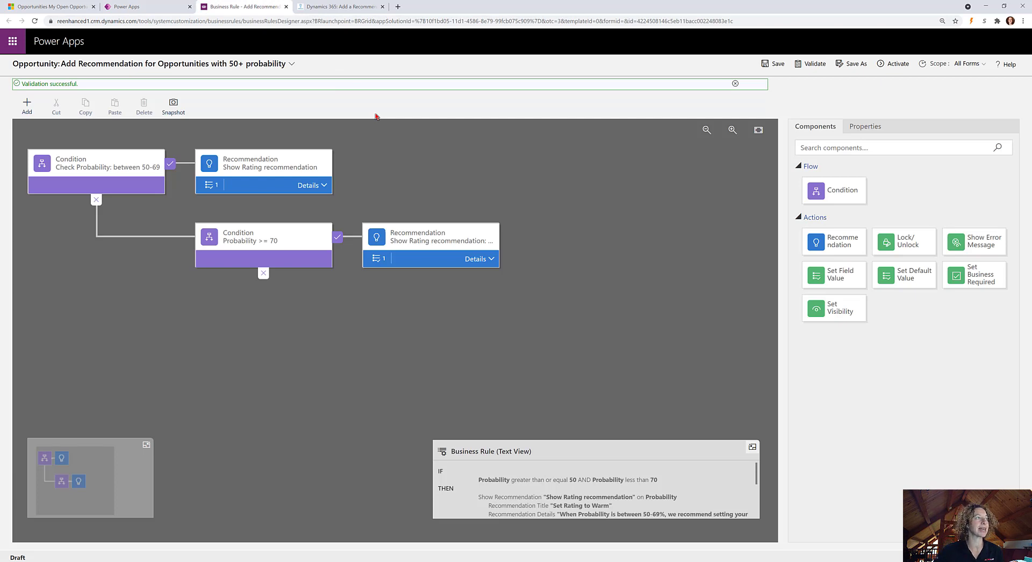
# - Review the 'Check Probability: between 50-69' condition and its Show Rating recommendation for Warm
pyautogui.click(47, 172)
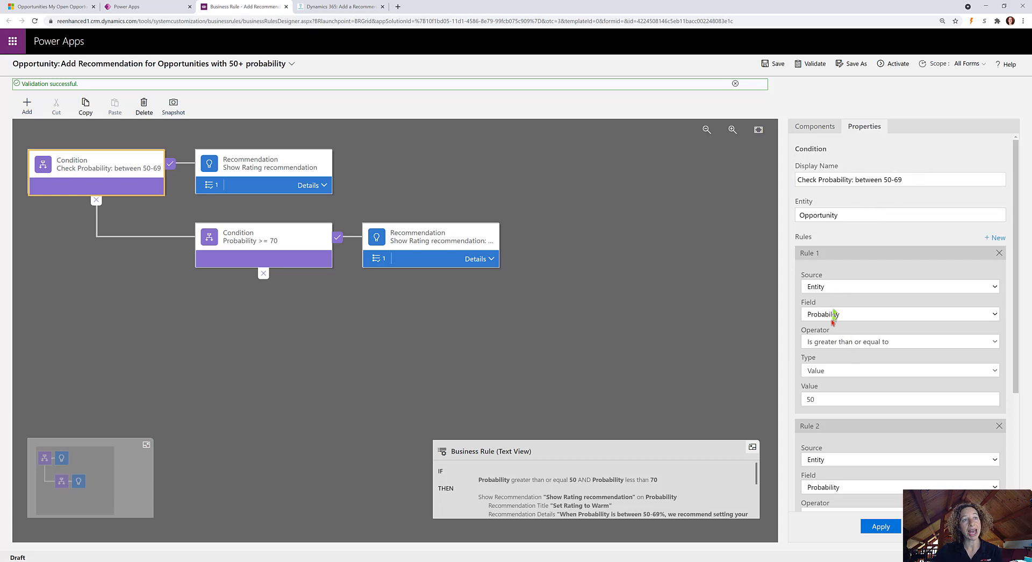
pyautogui.scroll(-2, 887, 295)
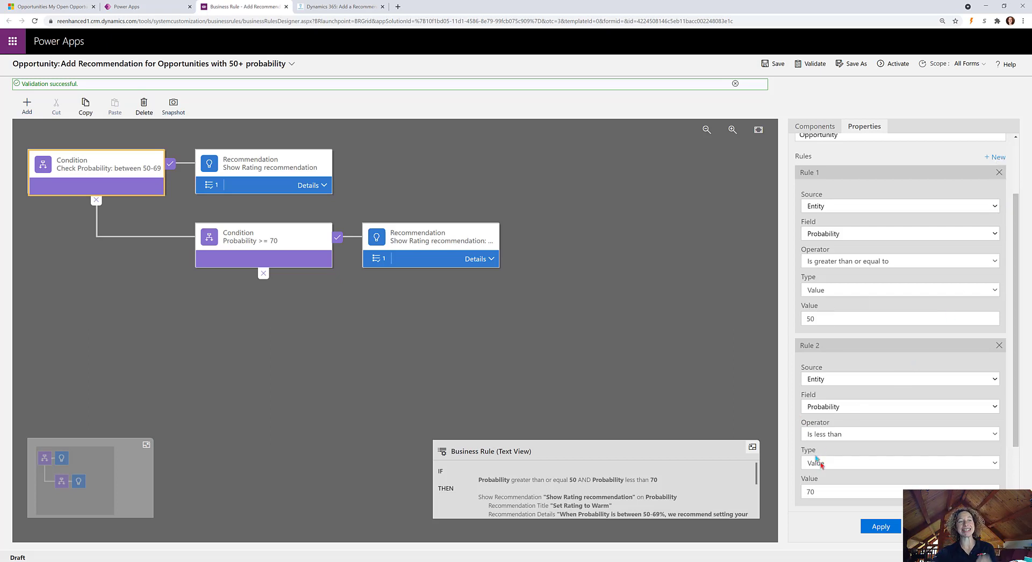
pyautogui.scroll(-2, 826, 476)
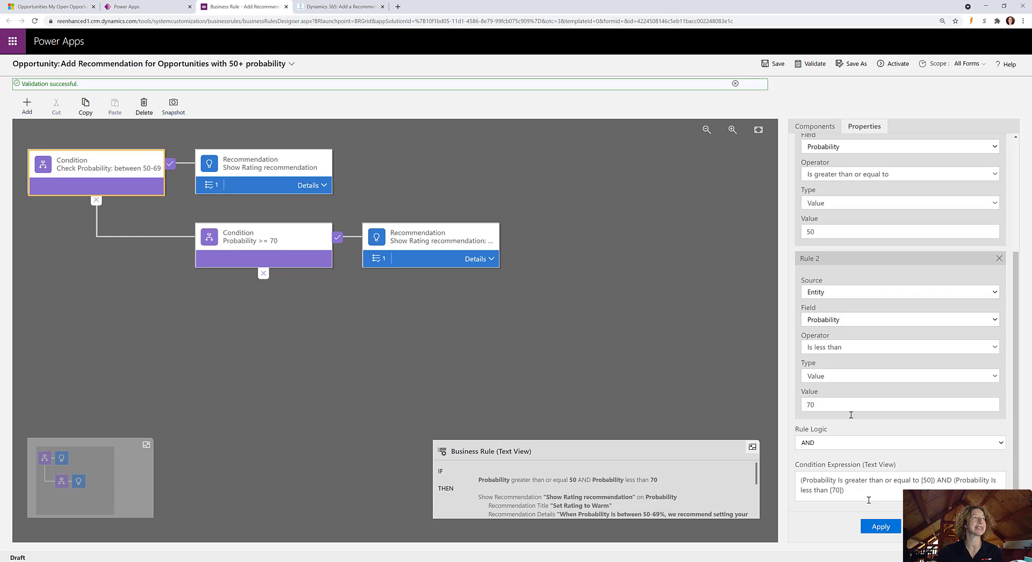
pyautogui.click(269, 168)
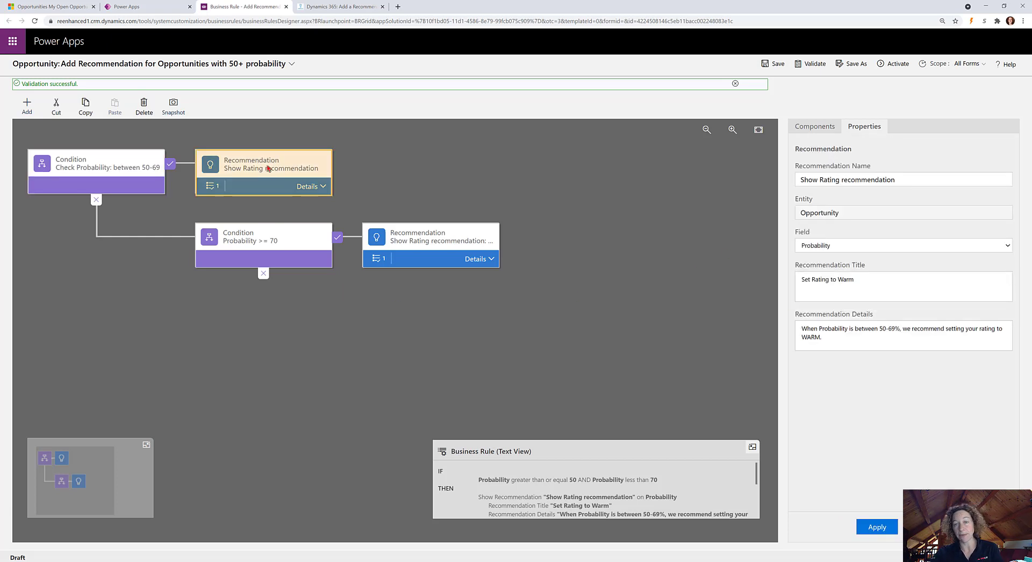
pyautogui.click(814, 129)
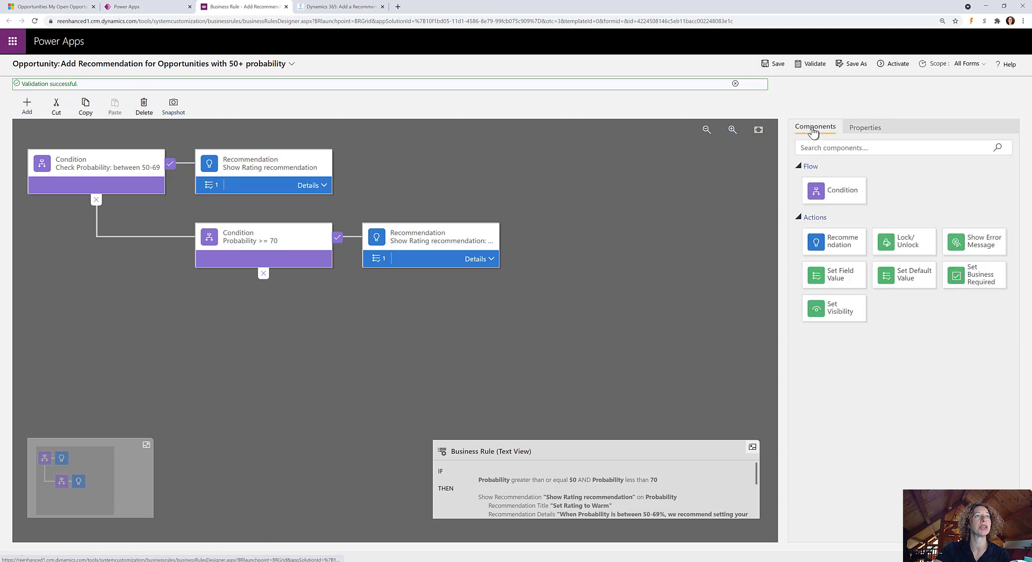
pyautogui.click(33, 115)
pyautogui.click(301, 161)
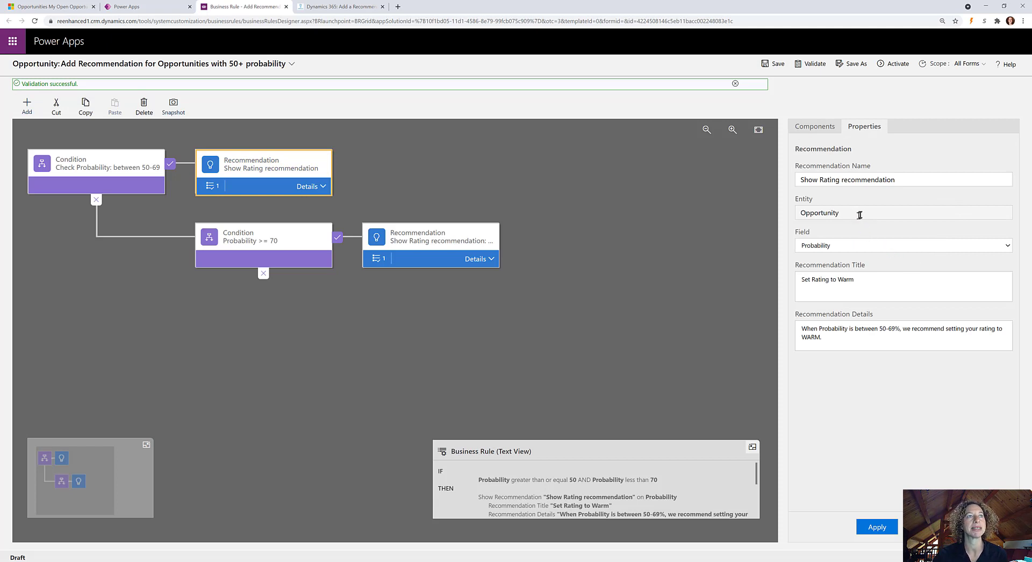
pyautogui.tripleClick(906, 181)
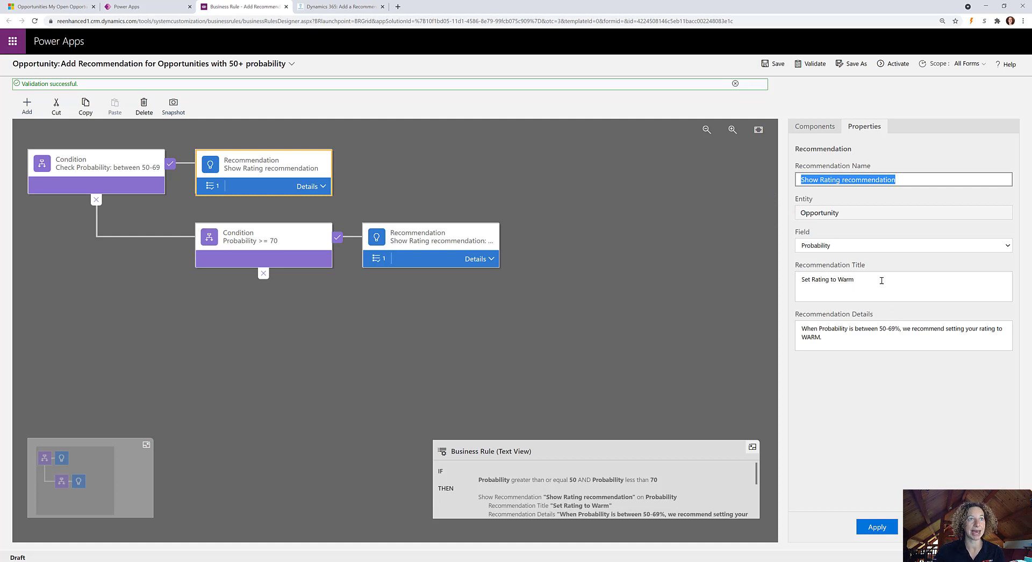
pyautogui.moveTo(909, 291); pyautogui.dragTo(785, 295)
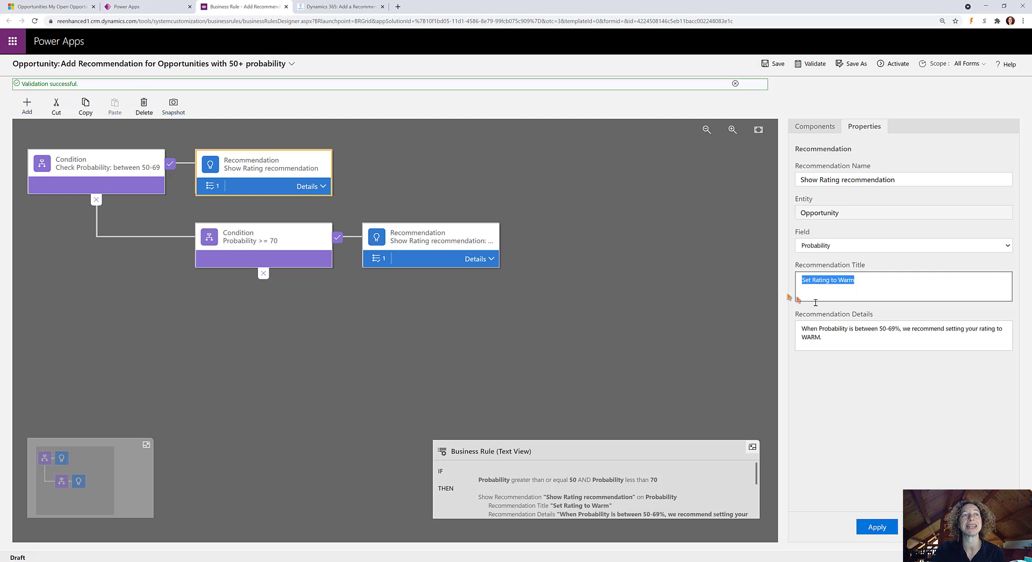
pyautogui.moveTo(847, 344); pyautogui.dragTo(795, 327)
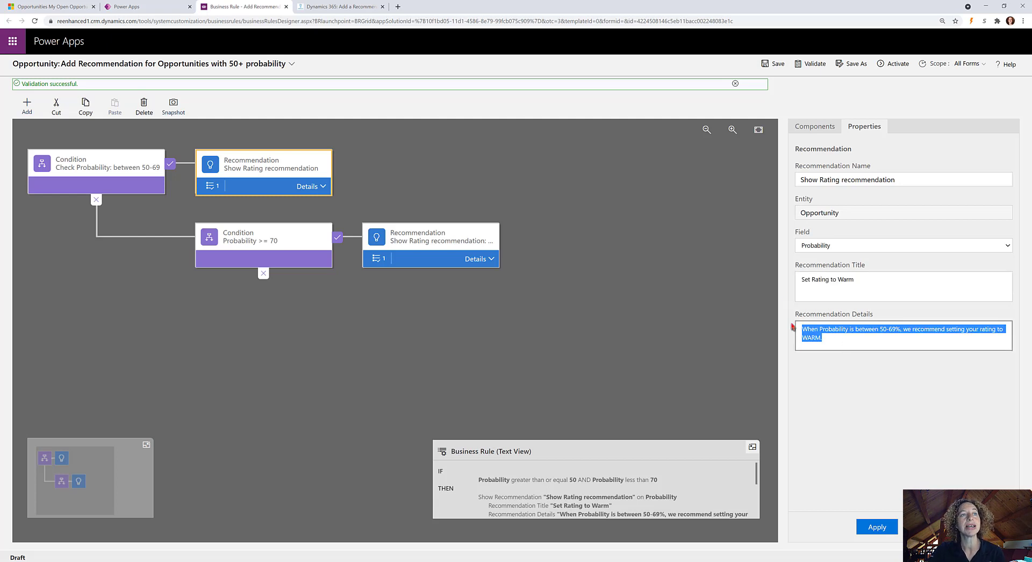
pyautogui.click(827, 331)
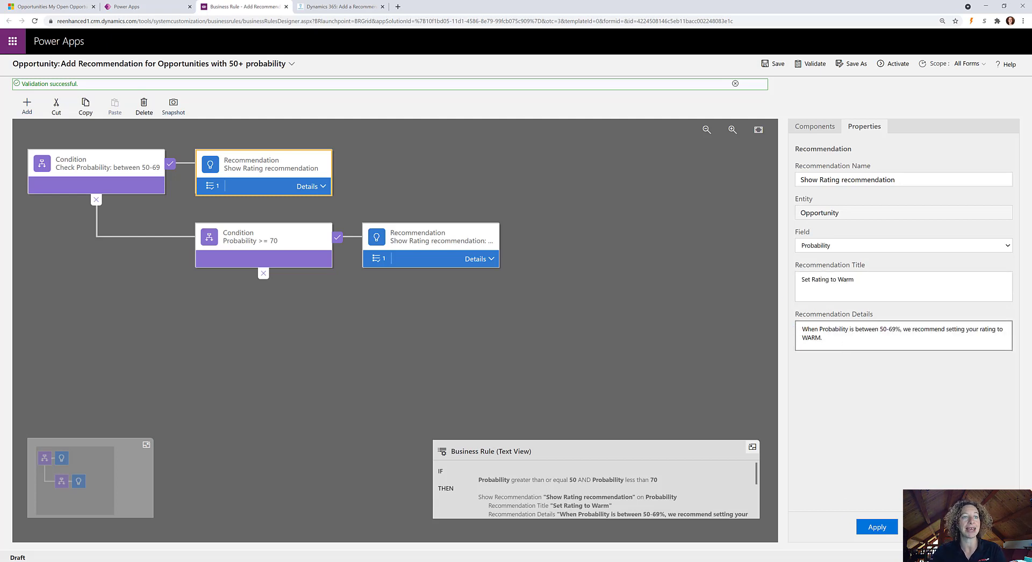
pyautogui.click(882, 529)
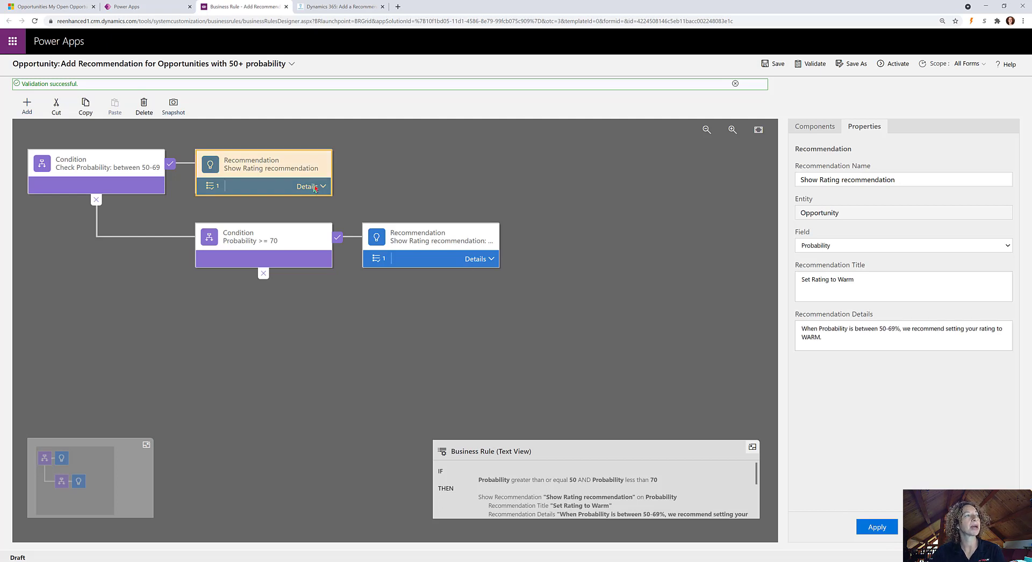
# - Expand the Warm recommendation's details and open its Set Rating to Warm action
pyautogui.click(321, 186)
pyautogui.click(260, 242)
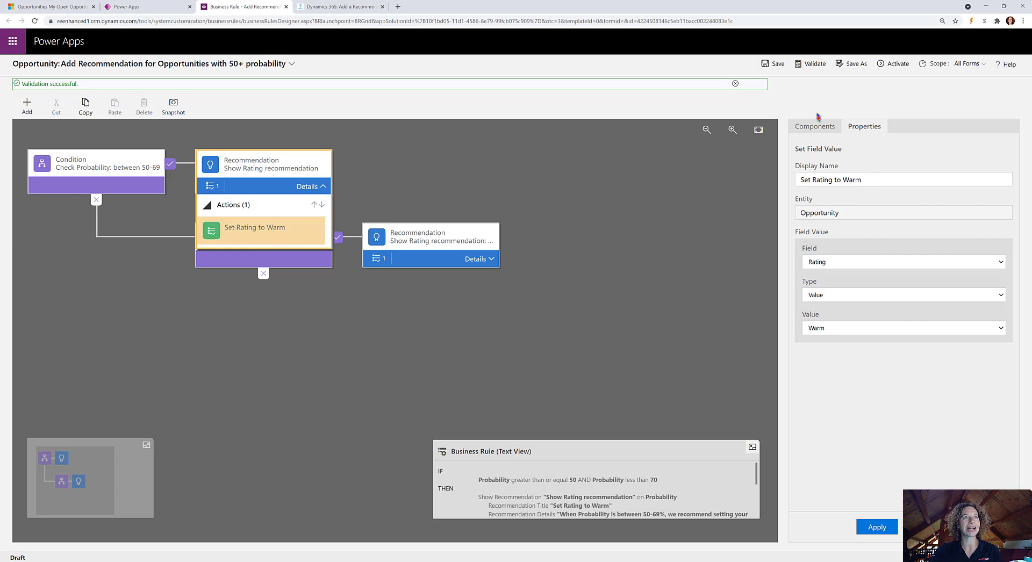
pyautogui.tripleClick(876, 179)
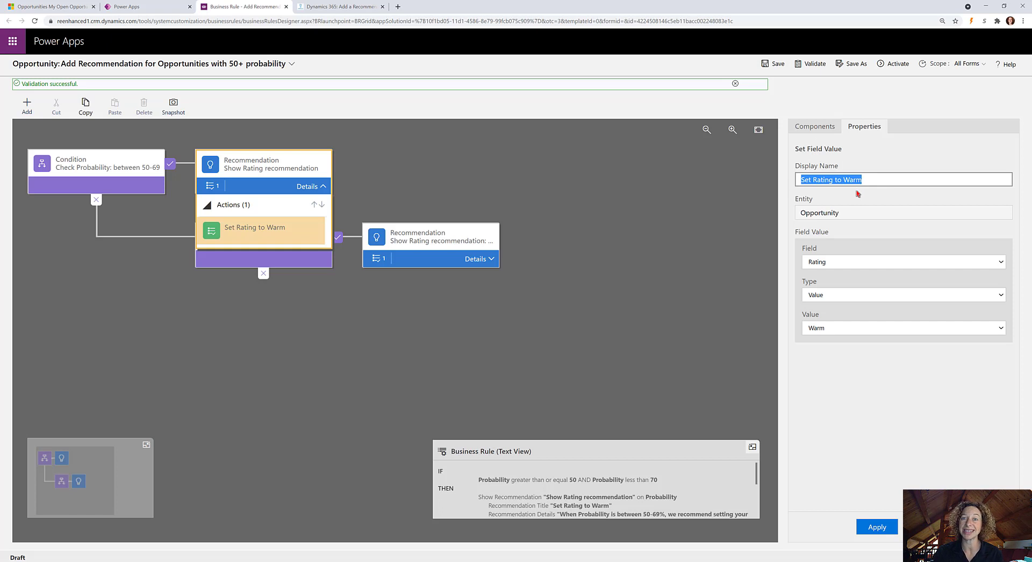
# - Confirm the action sets field Rating, type Value, to Warm, then select the Probability >= 70 condition
pyautogui.click(842, 264)
pyautogui.click(842, 263)
pyautogui.click(846, 297)
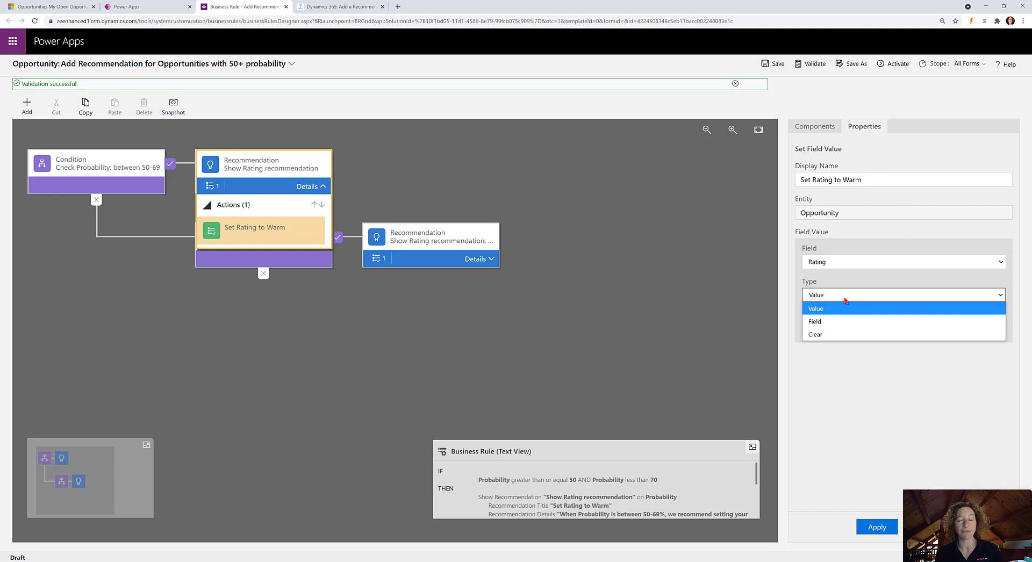
pyautogui.click(846, 301)
pyautogui.click(848, 326)
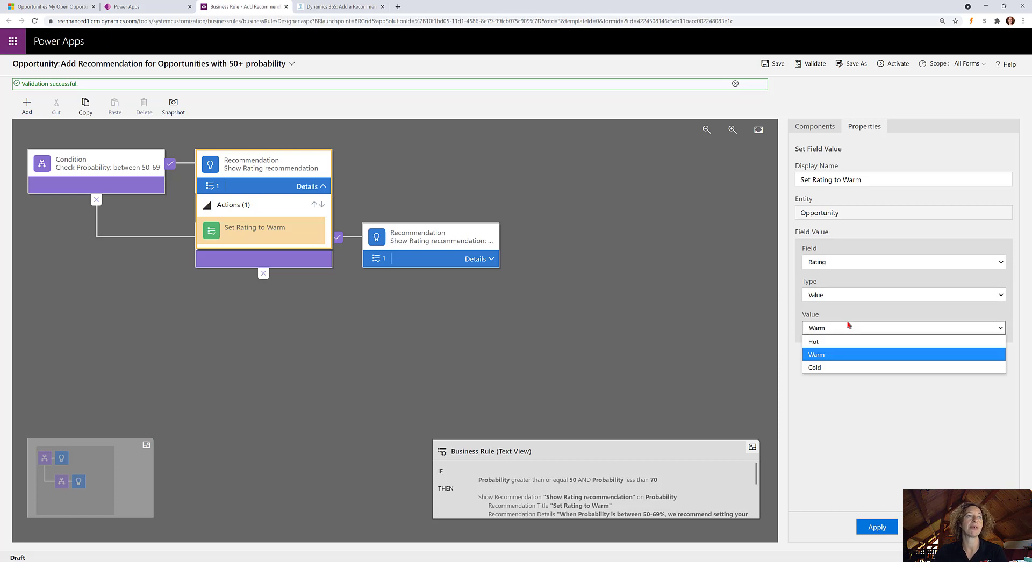
pyautogui.click(849, 327)
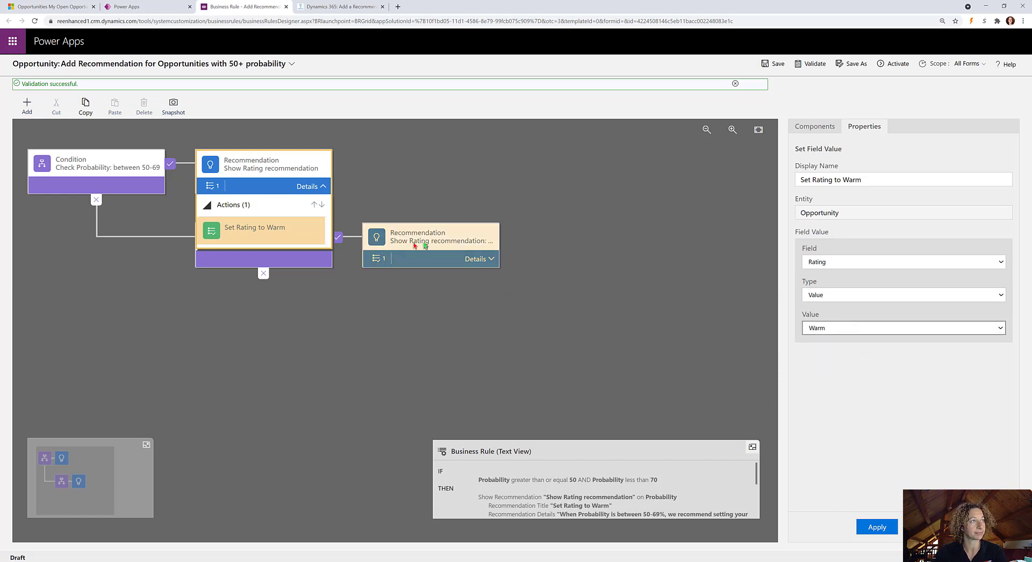
pyautogui.click(428, 296)
pyautogui.click(301, 262)
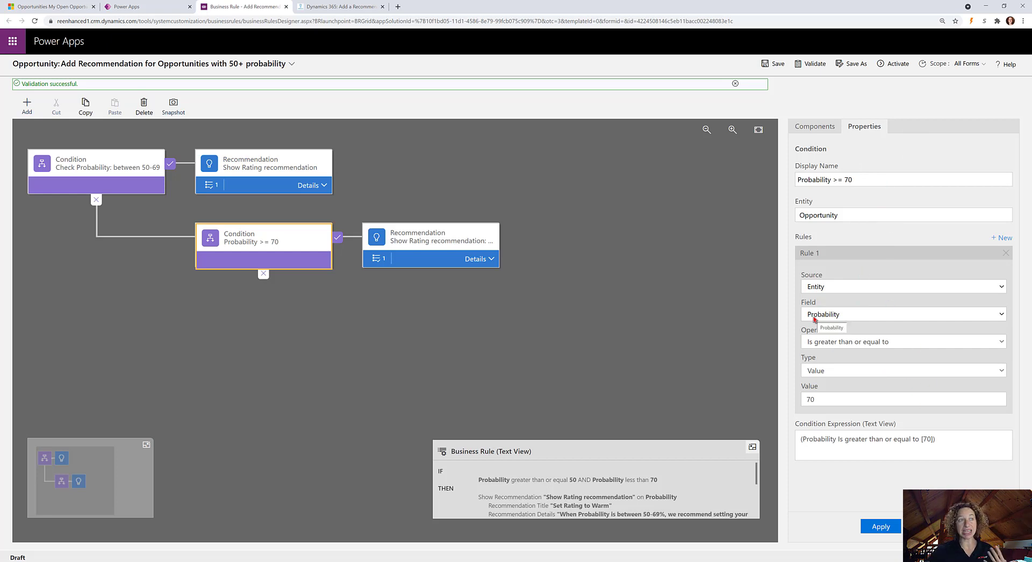
# - Verify the Hot recommendation's Set rating to HOT action, then activate the business rule
pyautogui.click(445, 245)
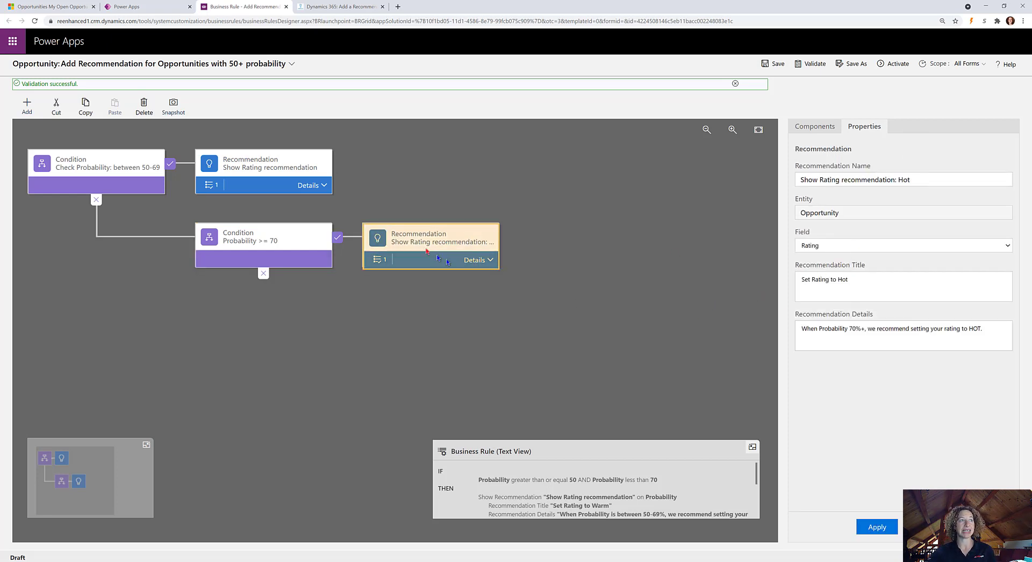
pyautogui.click(490, 260)
pyautogui.click(876, 286)
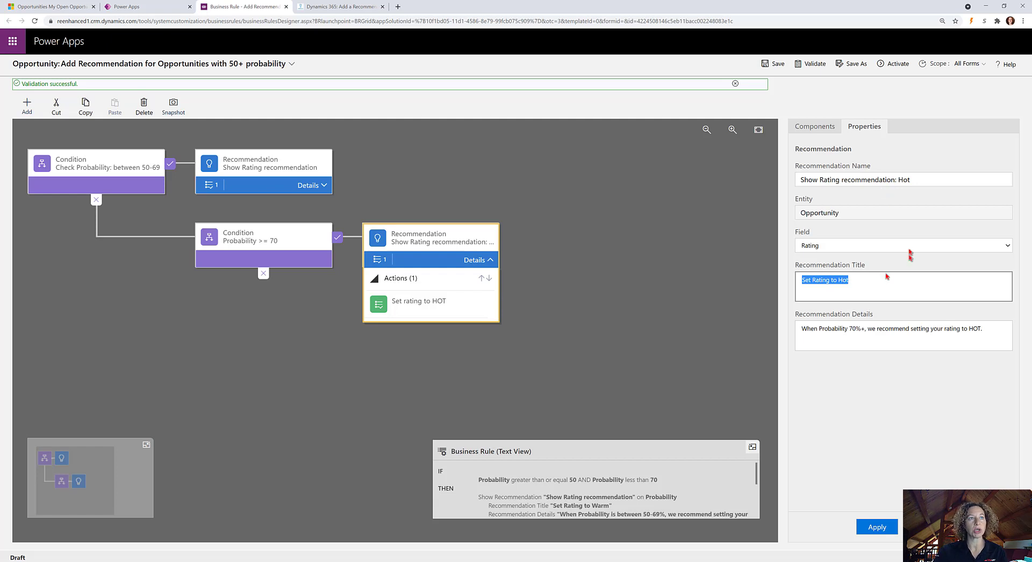
pyautogui.click(856, 296)
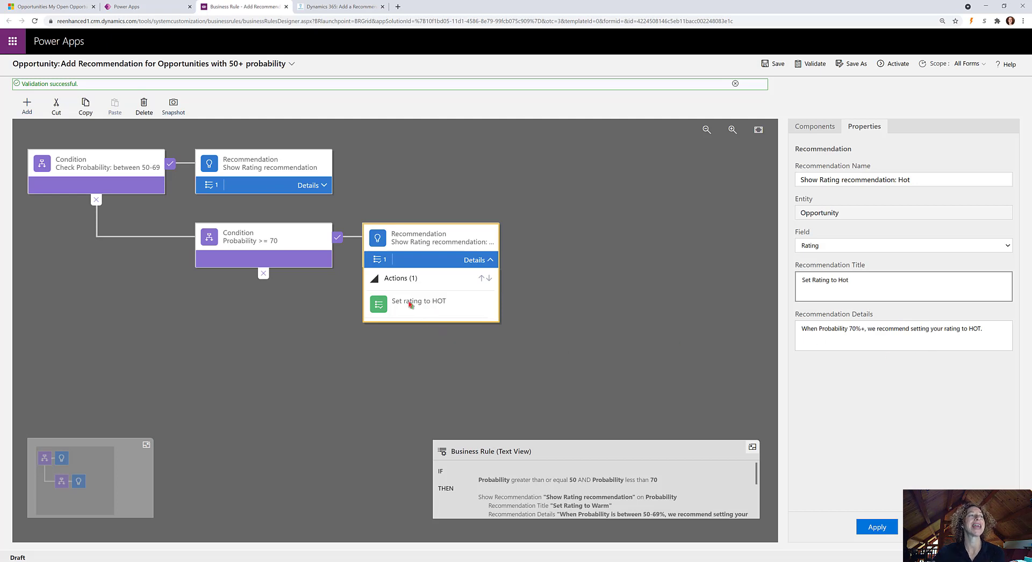
pyautogui.click(389, 313)
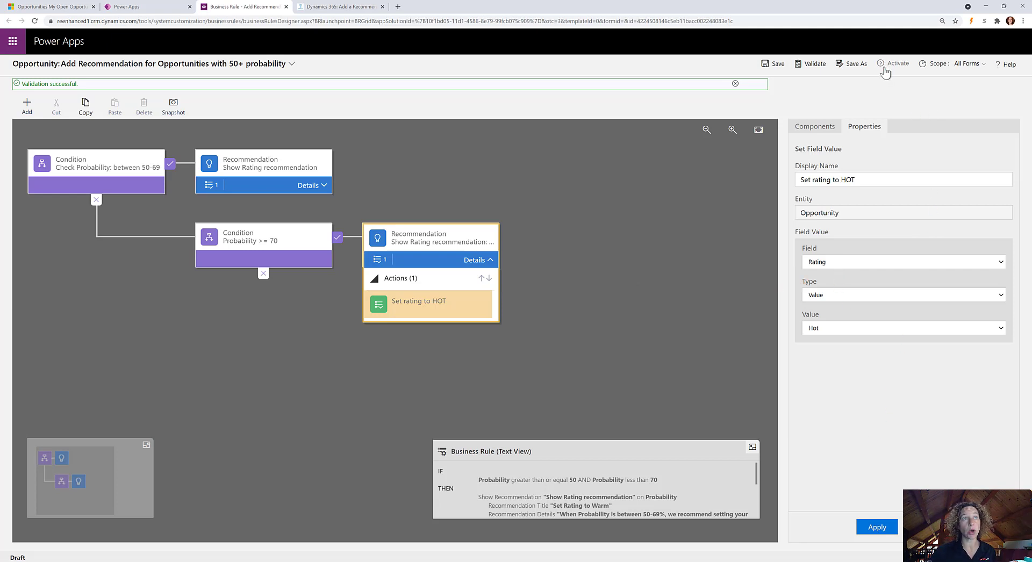
pyautogui.click(906, 68)
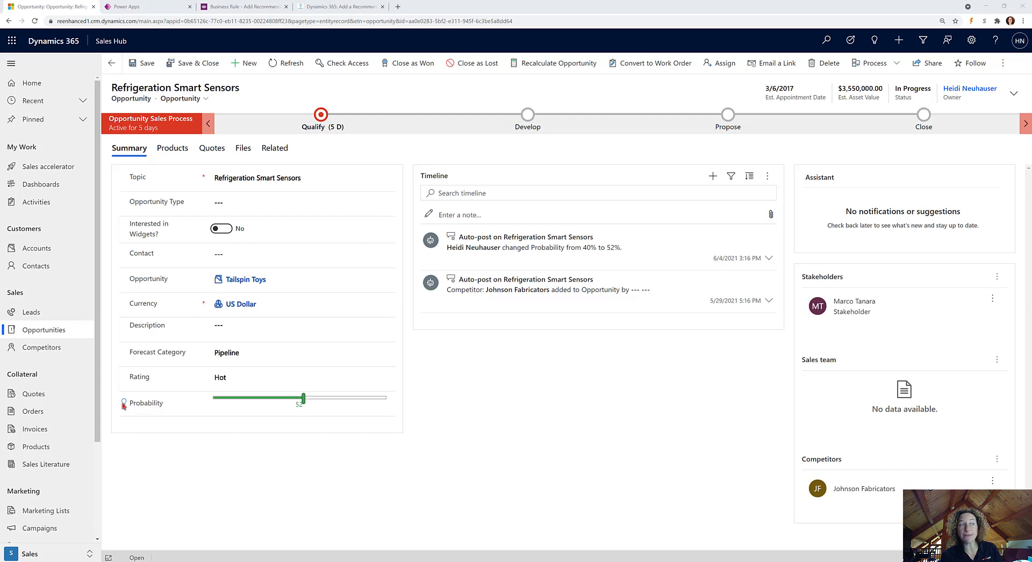
# - Apply the Probability recommendation at 52%, changing the opportunity's Rating from Hot to Warm
pyautogui.click(124, 405)
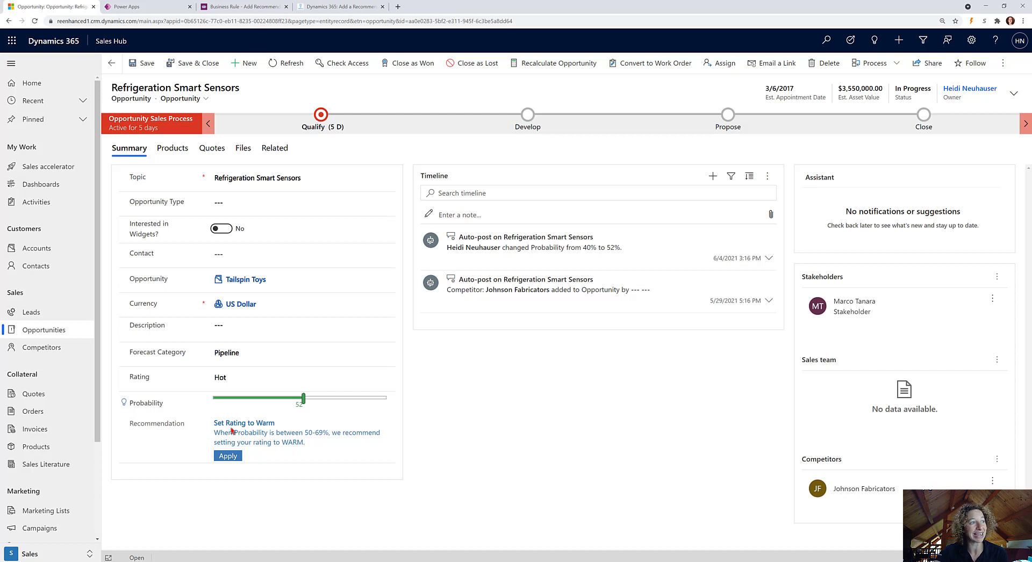
pyautogui.click(228, 456)
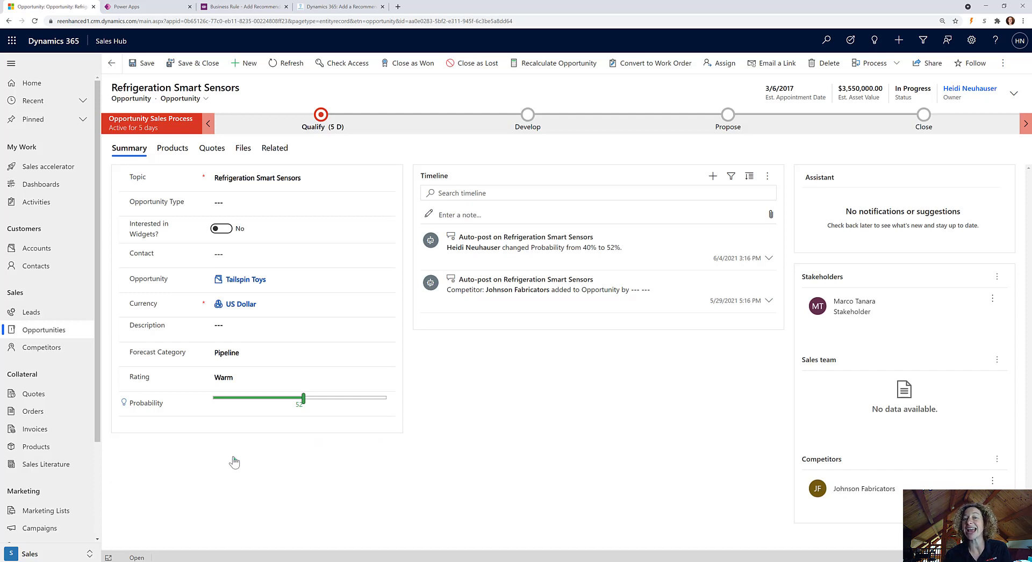
# - Raise Probability to 74 and apply the Set Rating to Hot recommendation
pyautogui.click(342, 399)
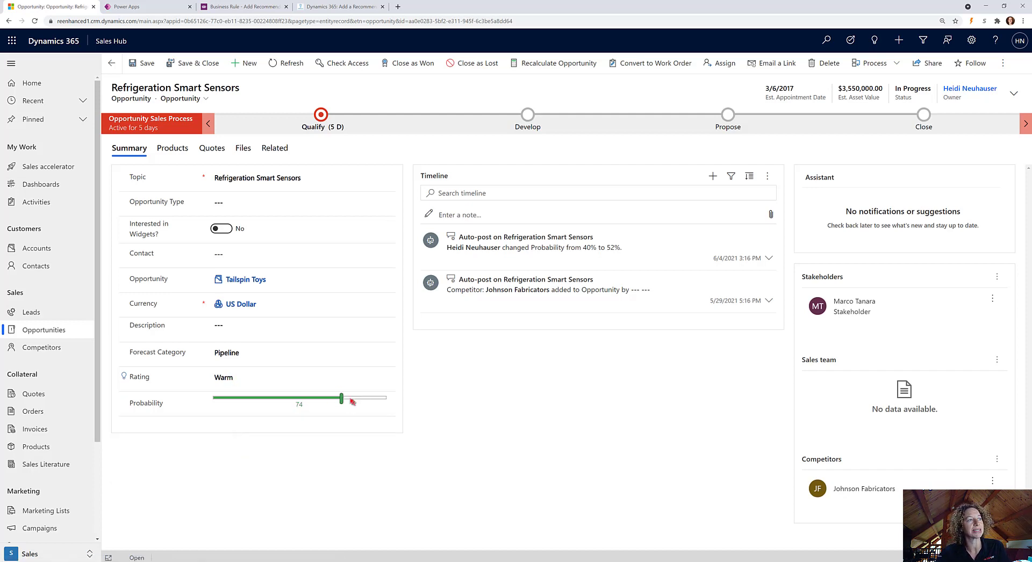
pyautogui.click(124, 377)
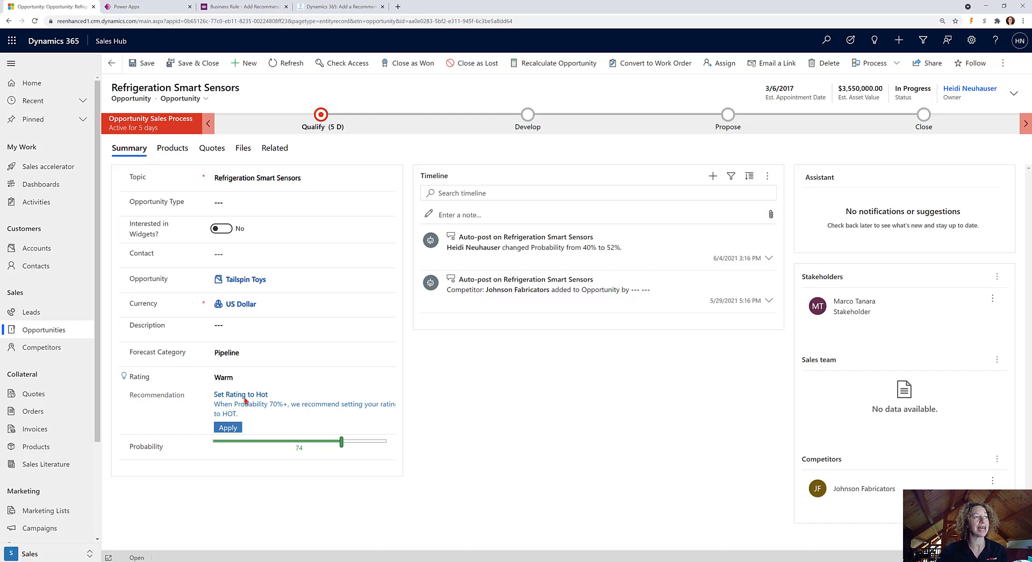
pyautogui.click(228, 428)
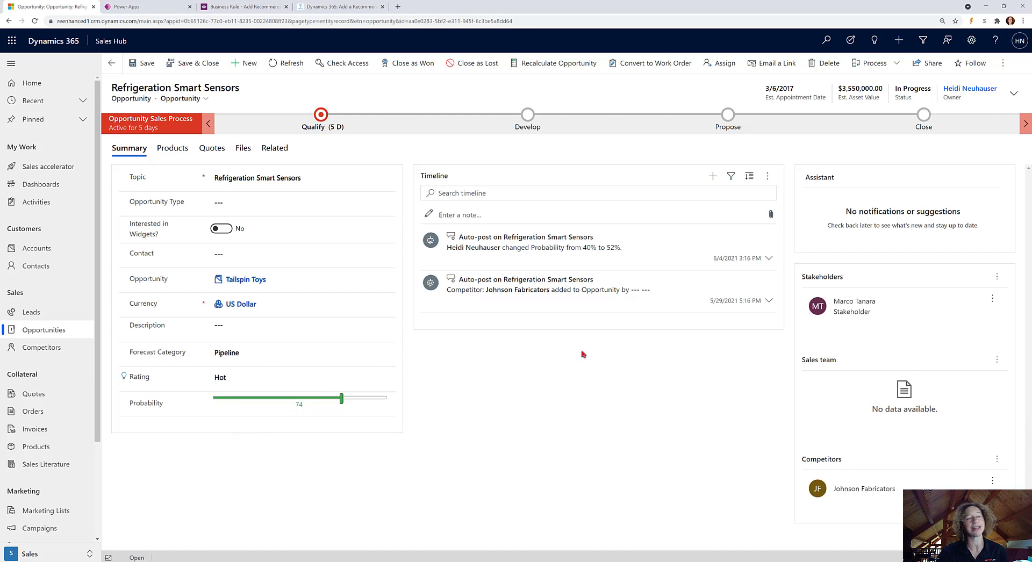